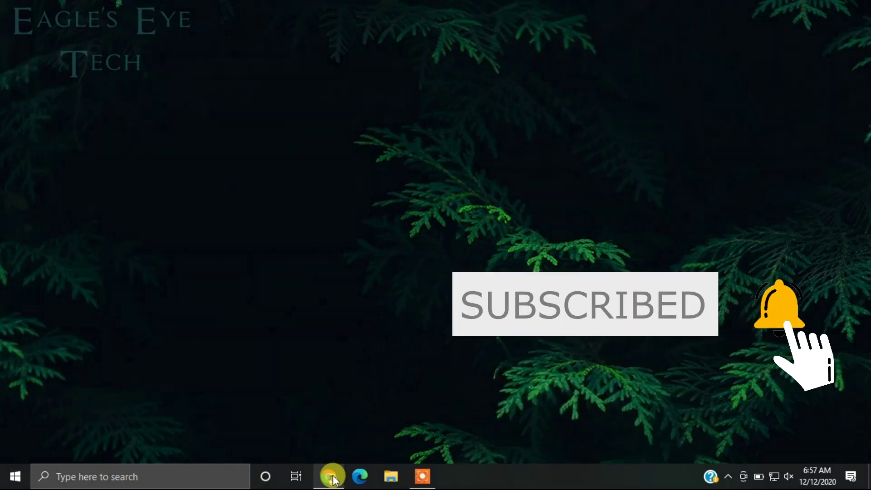
# - Bring Chrome forward and move from the tutorial video tab to the YouTube home page
pyautogui.click(333, 479)
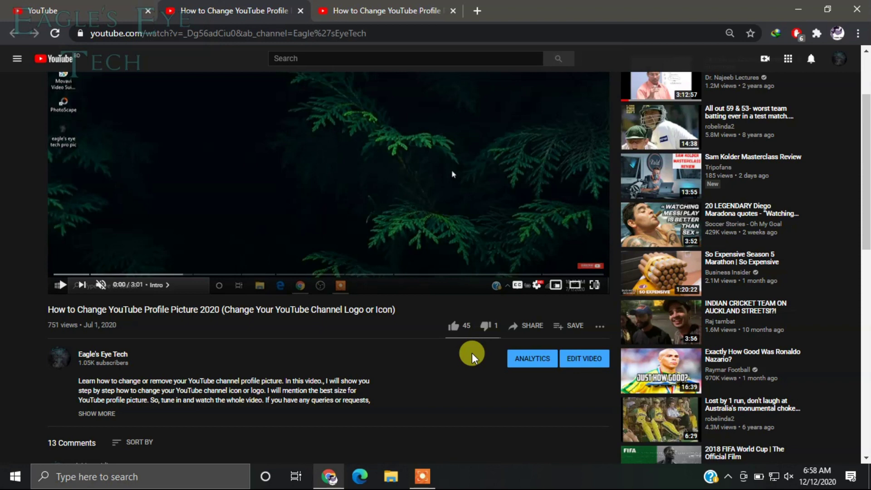
pyautogui.click(391, 11)
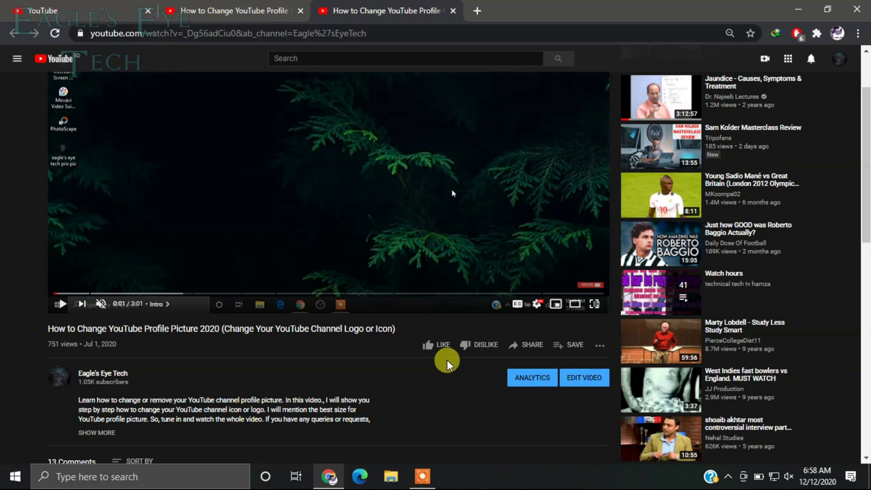
pyautogui.click(62, 6)
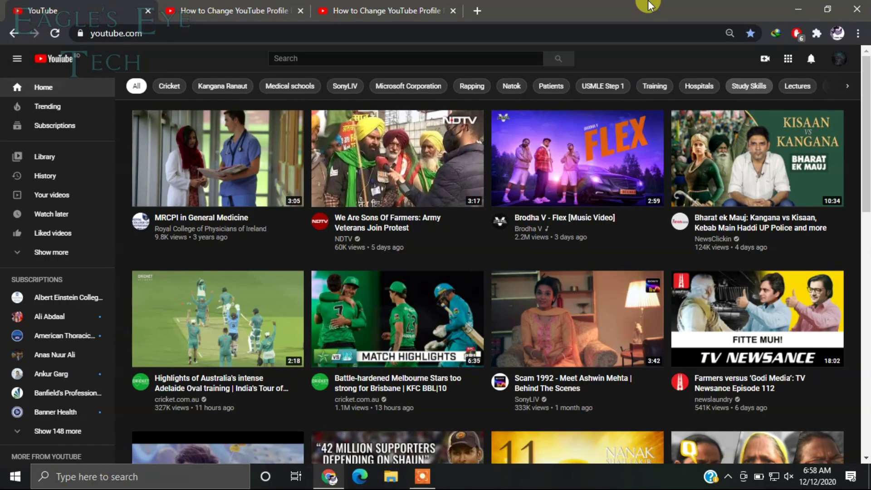
# - Open YouTube Studio from the account menu and go to the Content list of uploads
pyautogui.click(839, 59)
pyautogui.click(749, 170)
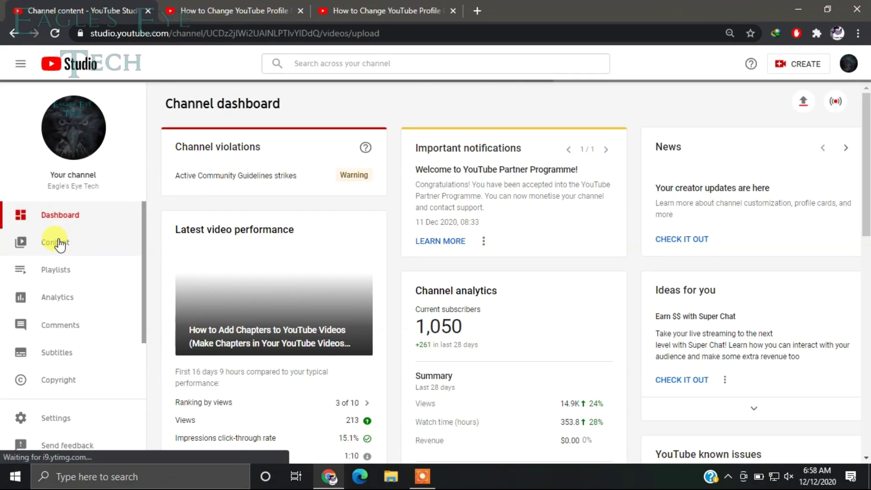
pyautogui.click(58, 243)
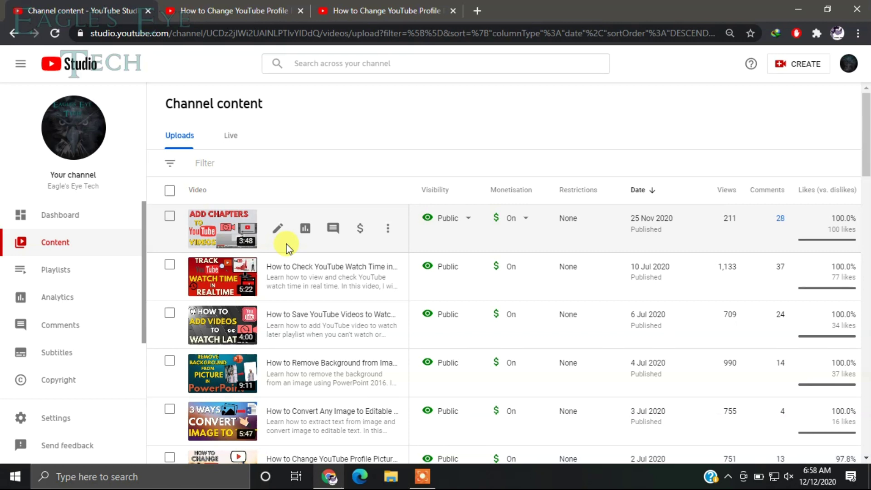
pyautogui.scroll(-2, 354, 403)
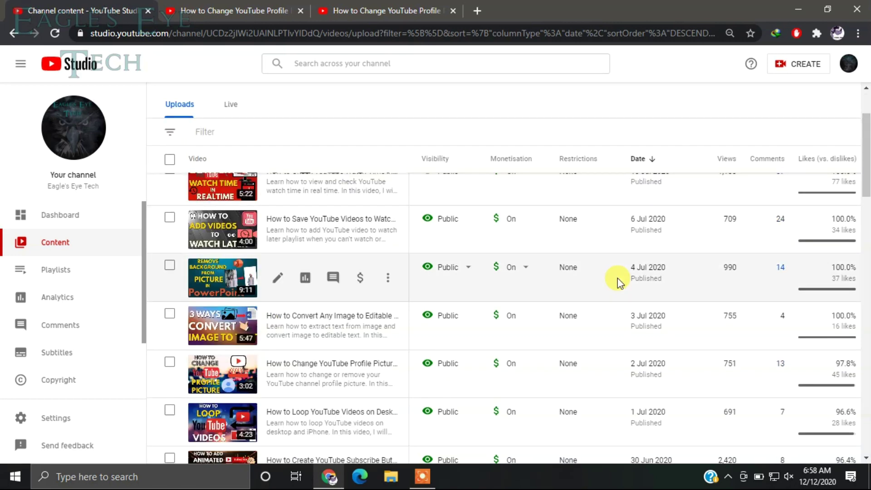
# - Uncheck 'Show how many viewers like and dislike this video' for the profile-picture video and save
pyautogui.click(274, 376)
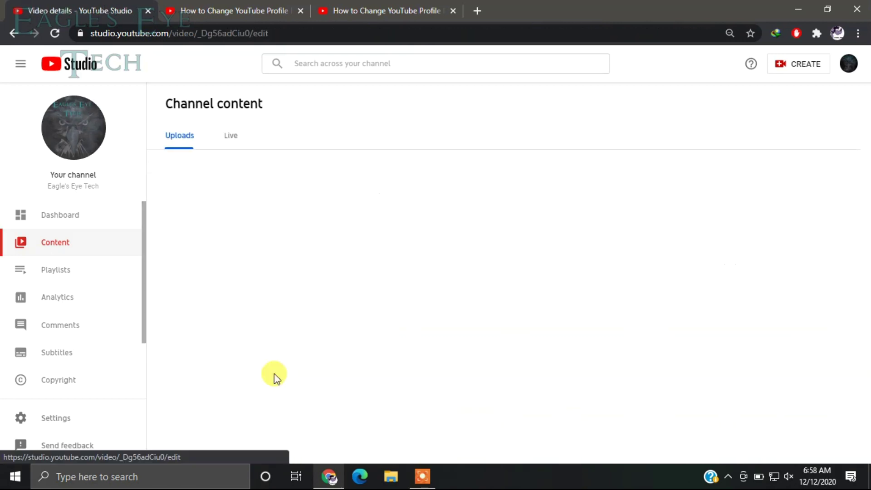
pyautogui.moveTo(867, 191); pyautogui.dragTo(866, 460)
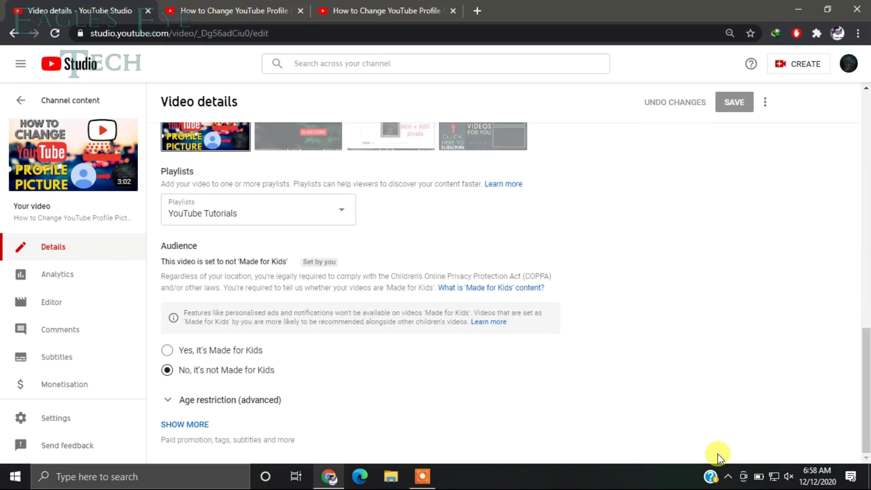
pyautogui.click(181, 427)
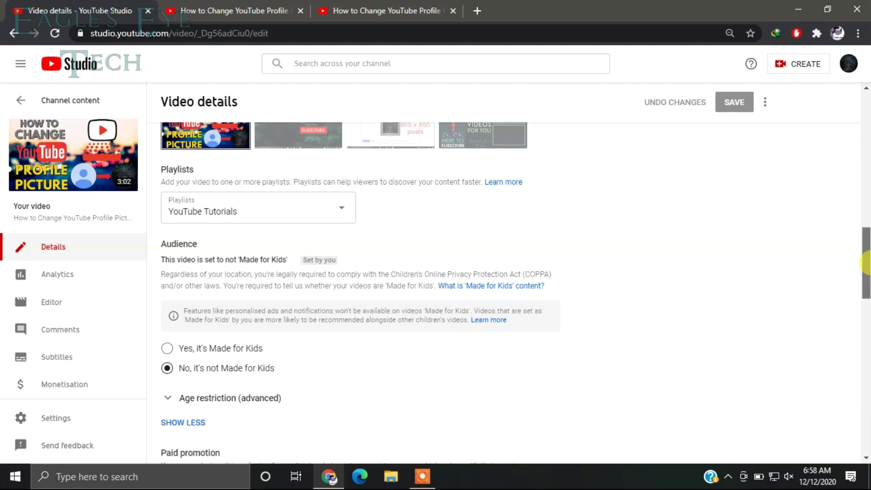
pyautogui.moveTo(868, 266); pyautogui.dragTo(865, 449)
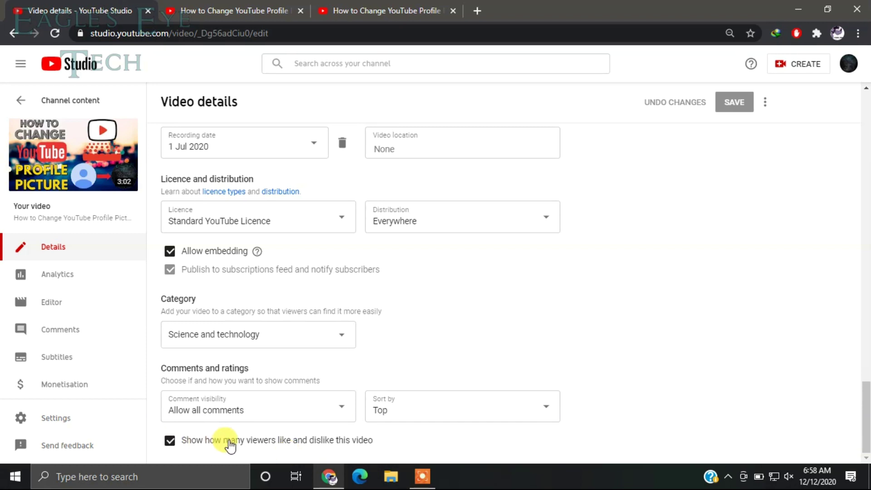
pyautogui.click(172, 443)
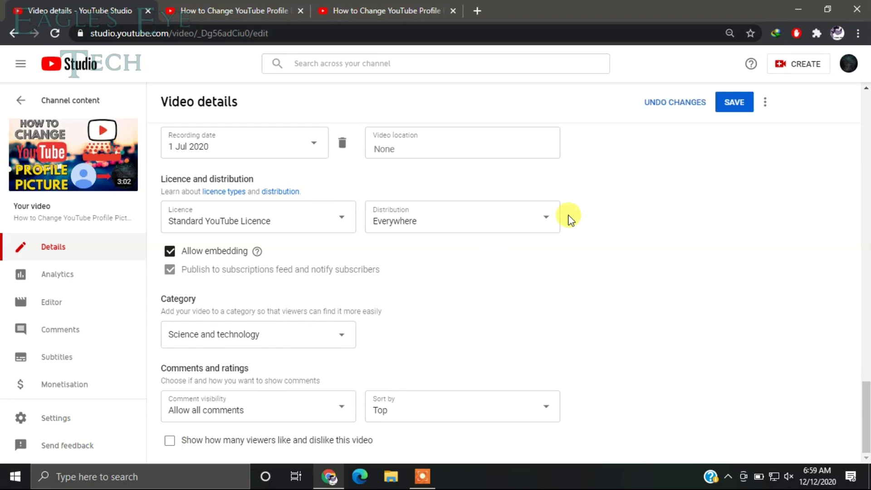
pyautogui.click(734, 104)
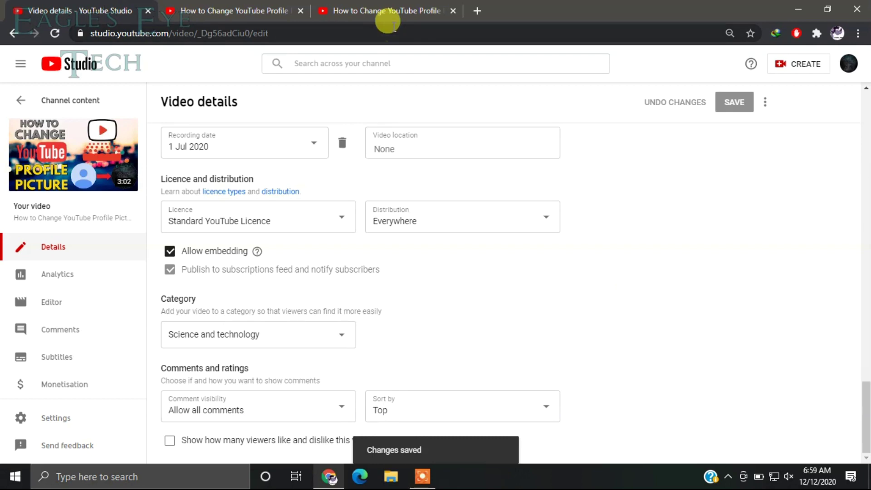
pyautogui.click(388, 10)
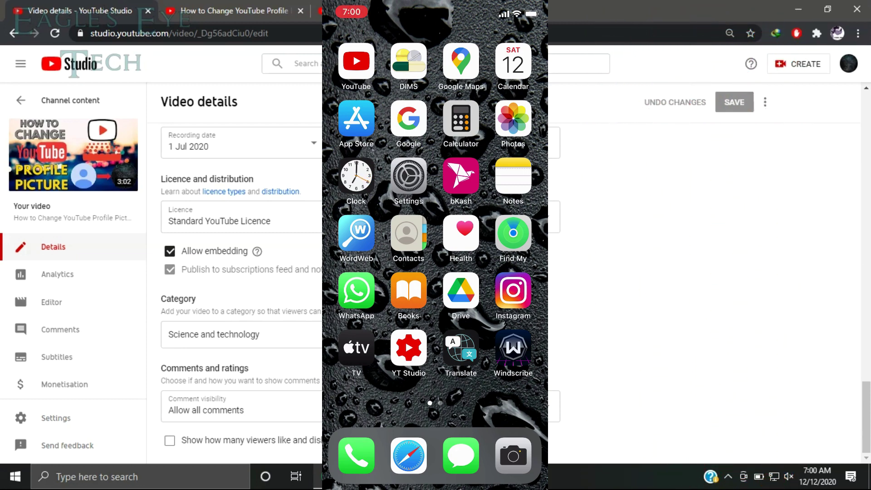
# - In the phone's YT Studio app, open the profile-picture video from Videos and start editing it
pyautogui.click(409, 347)
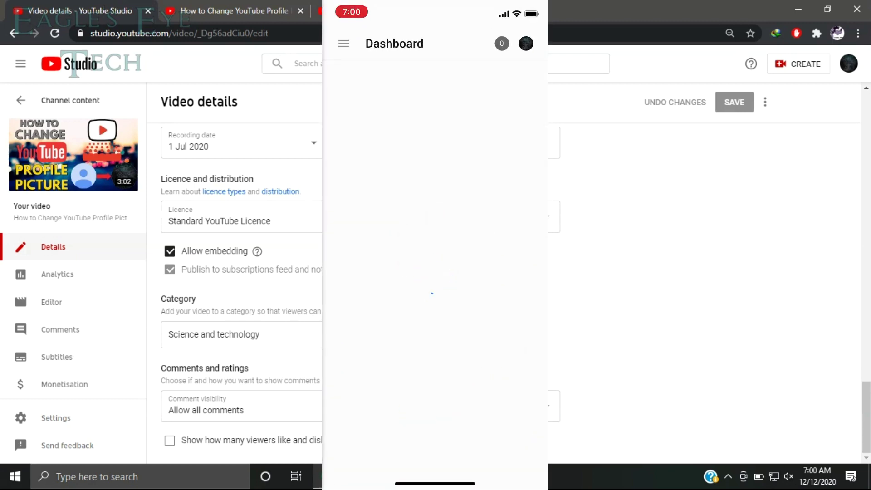
pyautogui.click(344, 44)
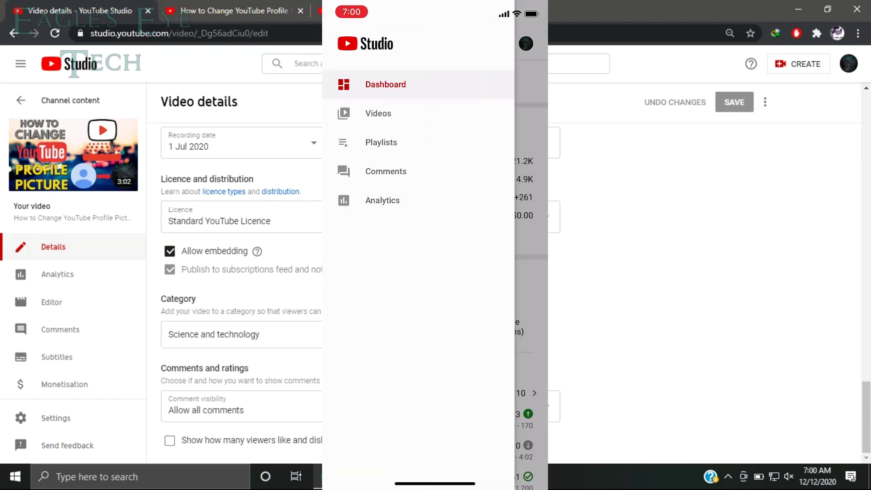
pyautogui.click(379, 114)
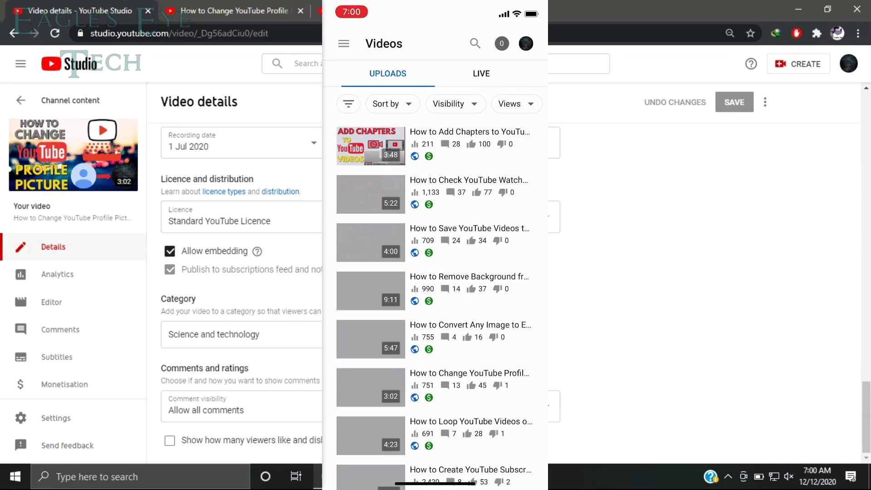
pyautogui.click(470, 381)
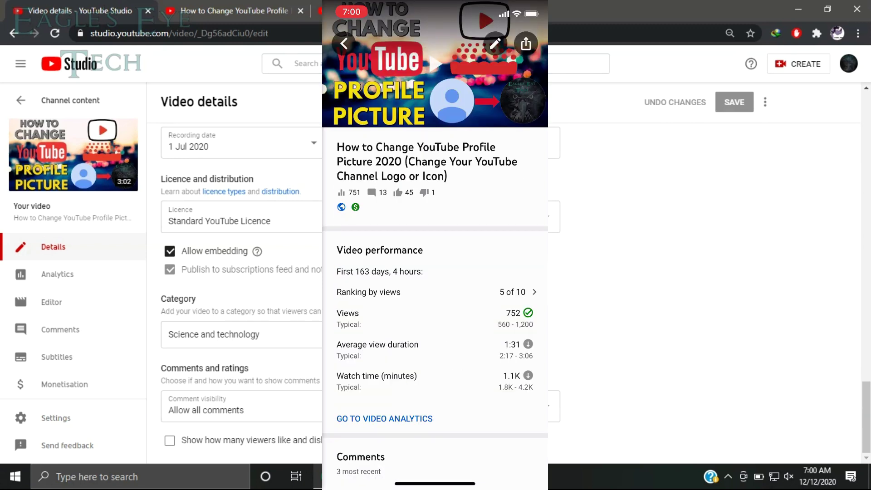
pyautogui.click(495, 44)
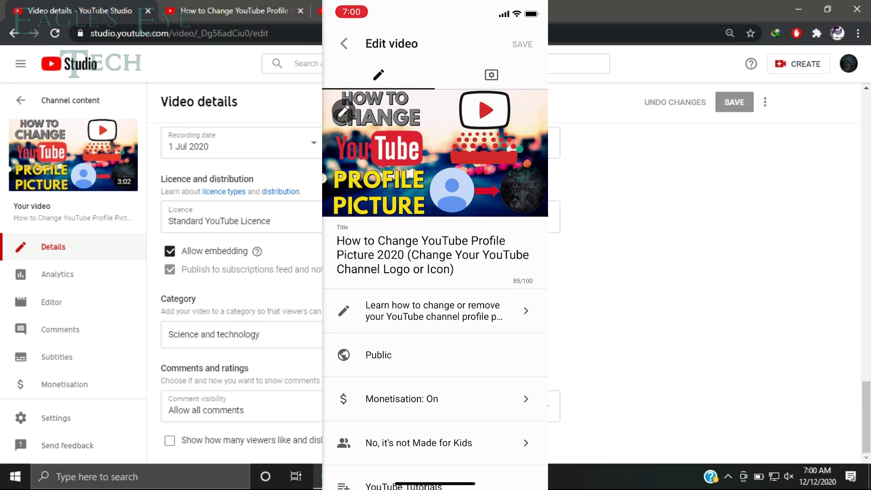
# - Show the video's advanced settings tab with category, licence, comment, ratings and embedding options
pyautogui.click(492, 75)
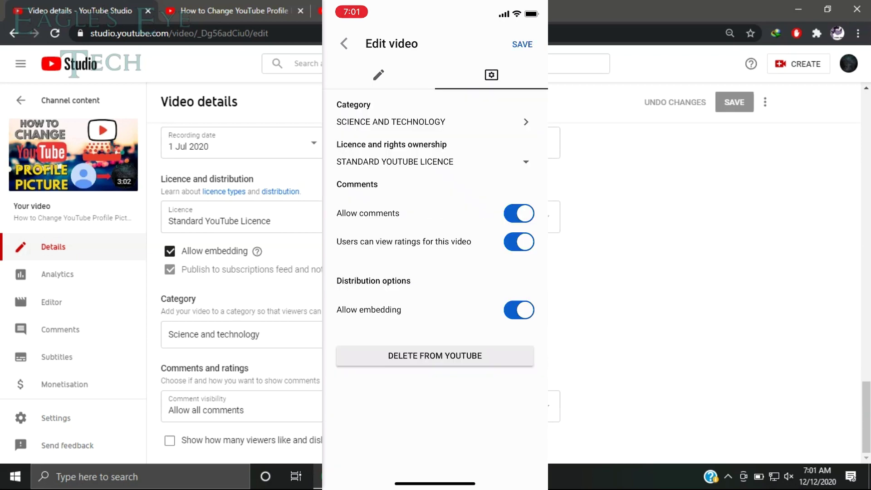